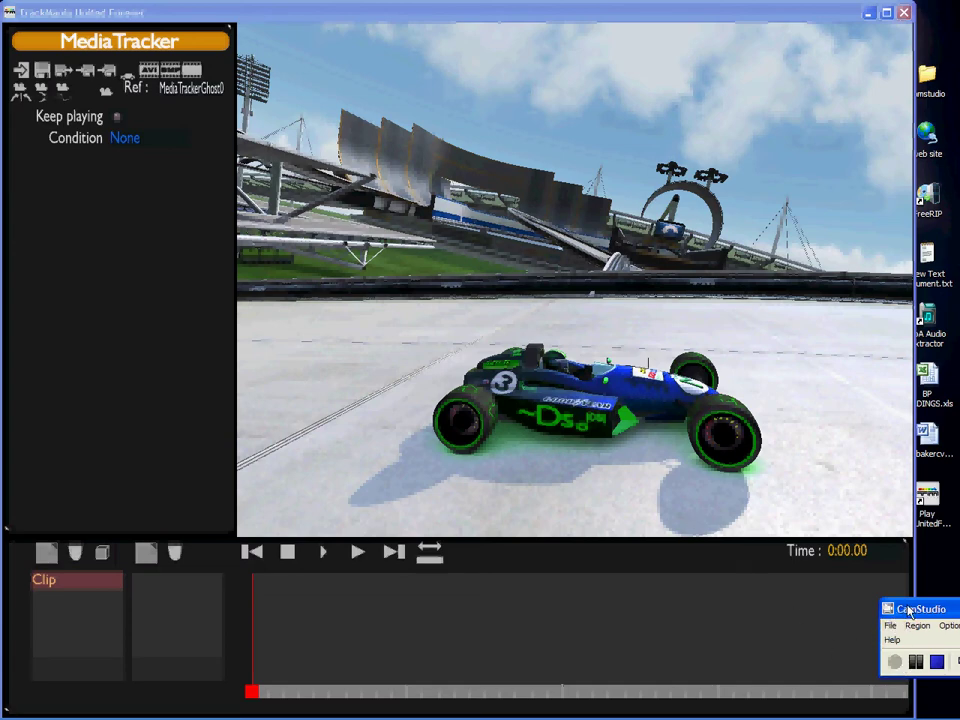
Add a Text track to the clip, creating a 0:00.00–0:03.00 text block.
left_click_drag(908, 610, 922, 645)
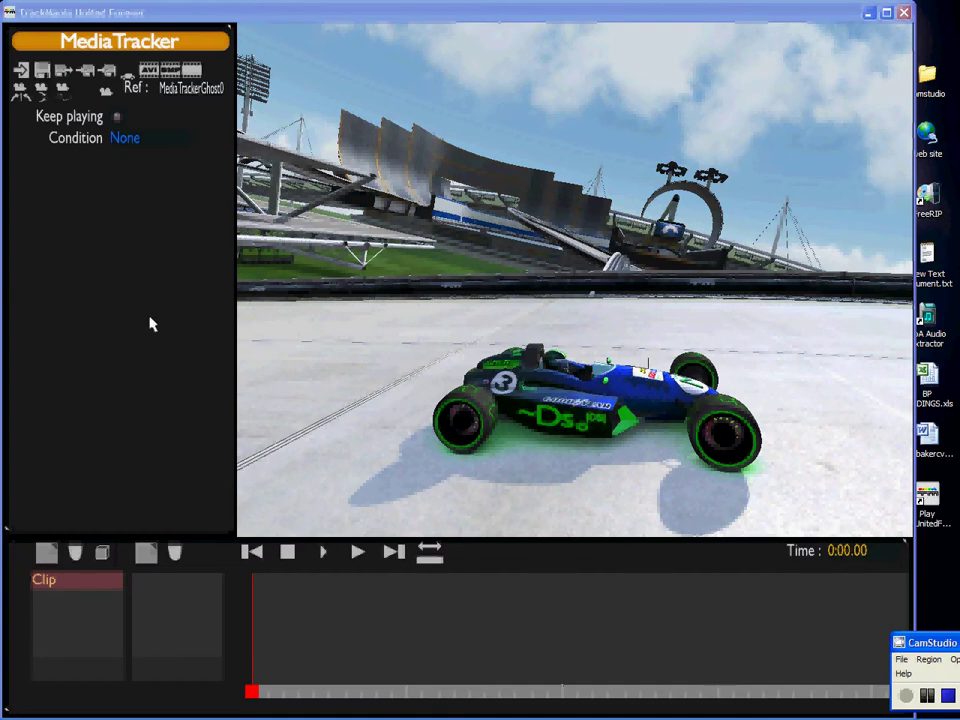
left_click(142, 556)
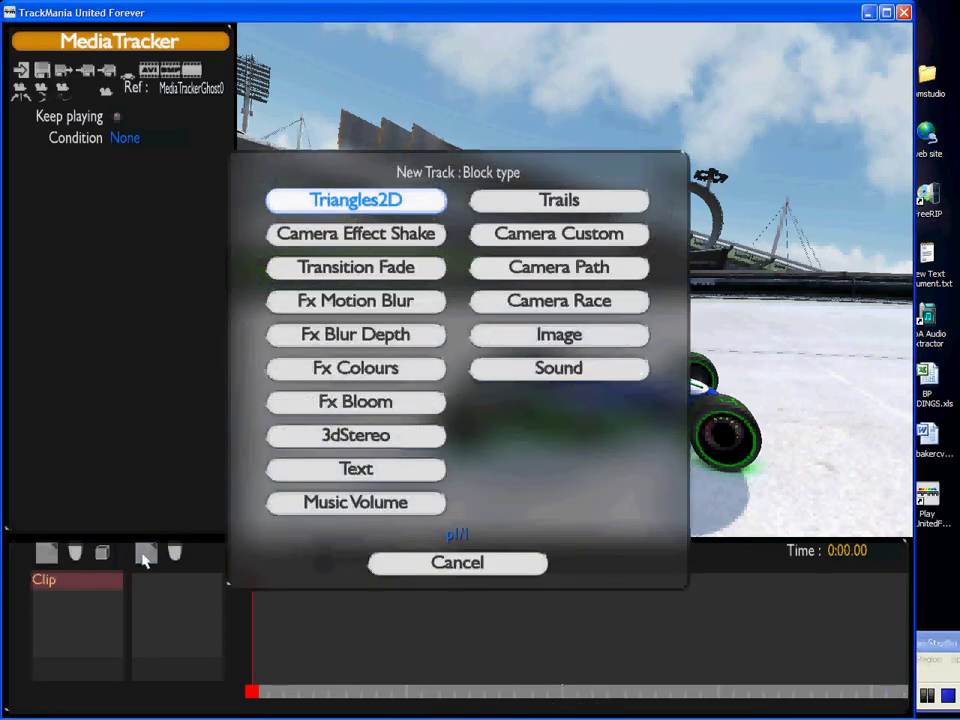
left_click(356, 469)
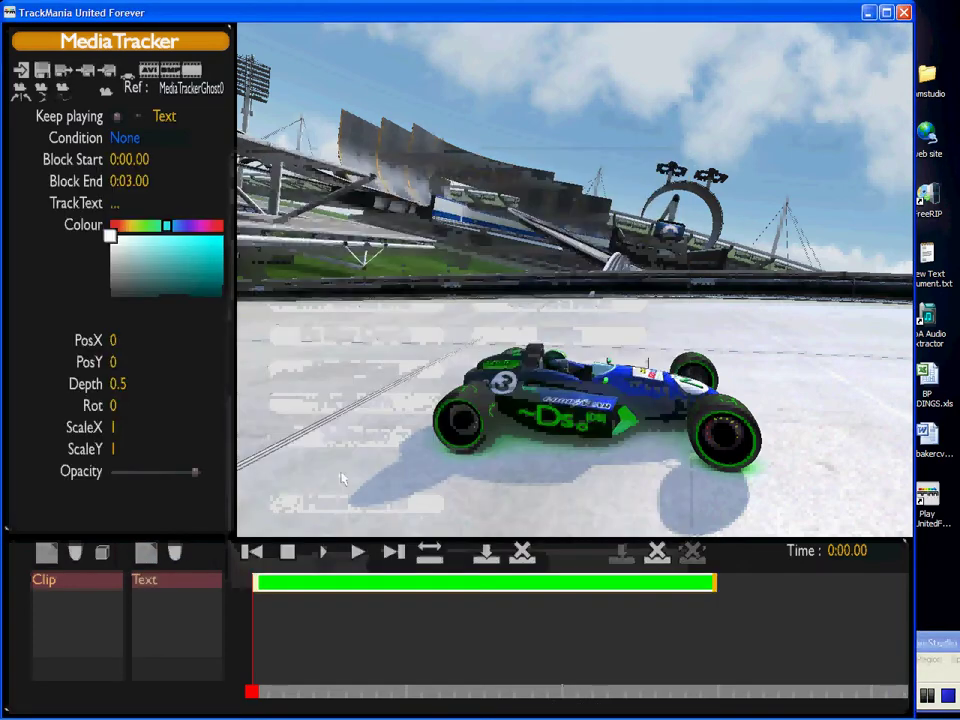
Check the block's 0:00.00–0:03.00 times and set its displayed text to 'GPS'.
left_click(130, 160)
left_click(131, 186)
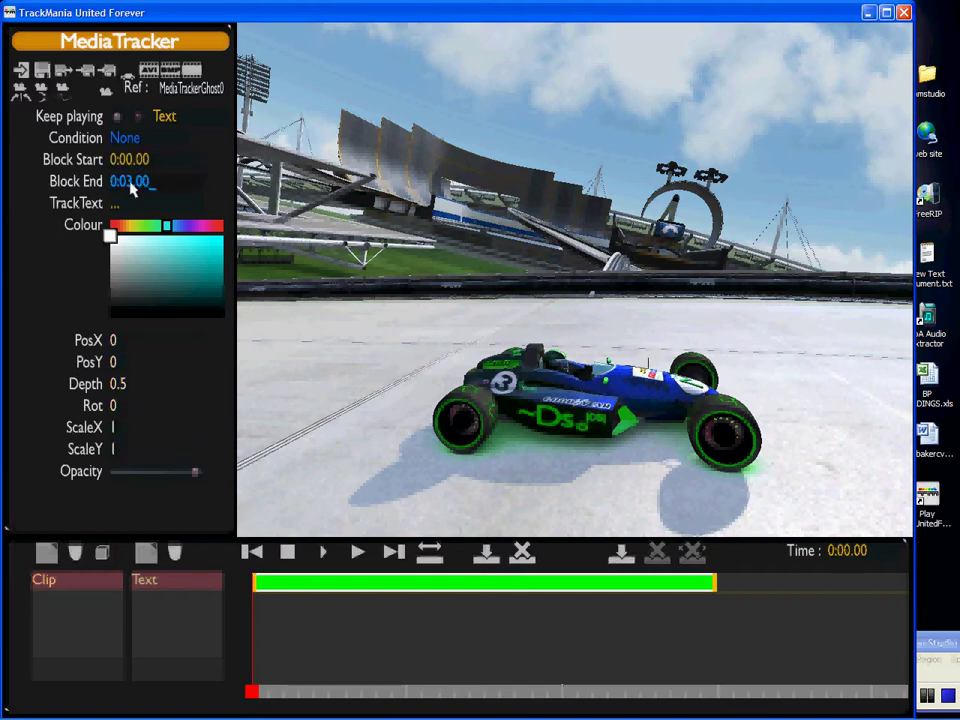
left_click(114, 205)
type("GPS")
key("Return")
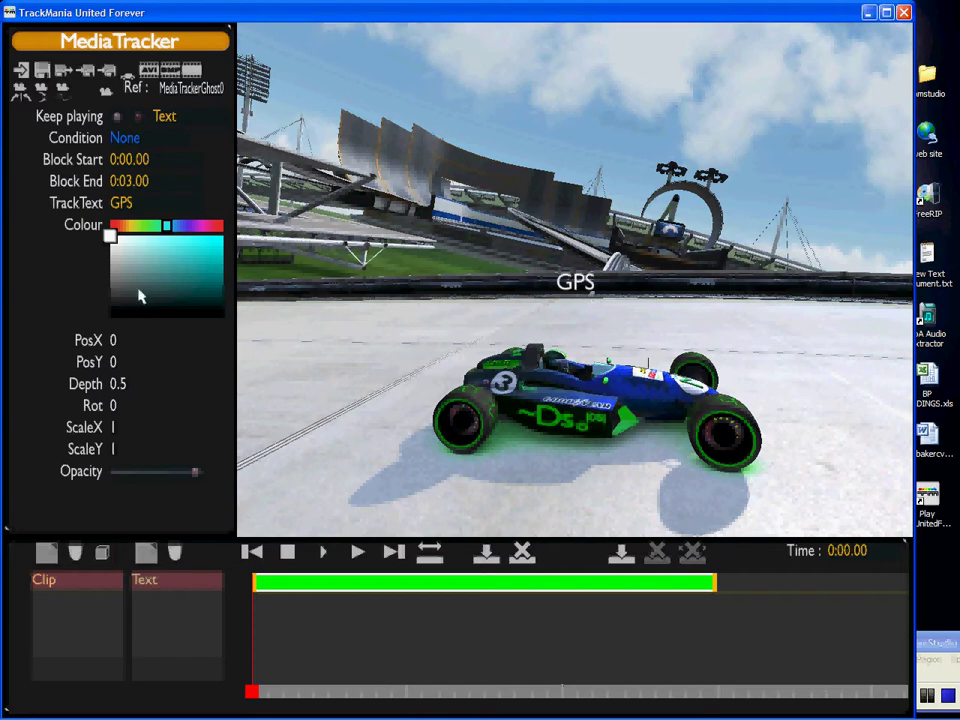
Colour the GPS text fully saturated red and preview it partway through the clip.
left_click(220, 226)
left_click(213, 246)
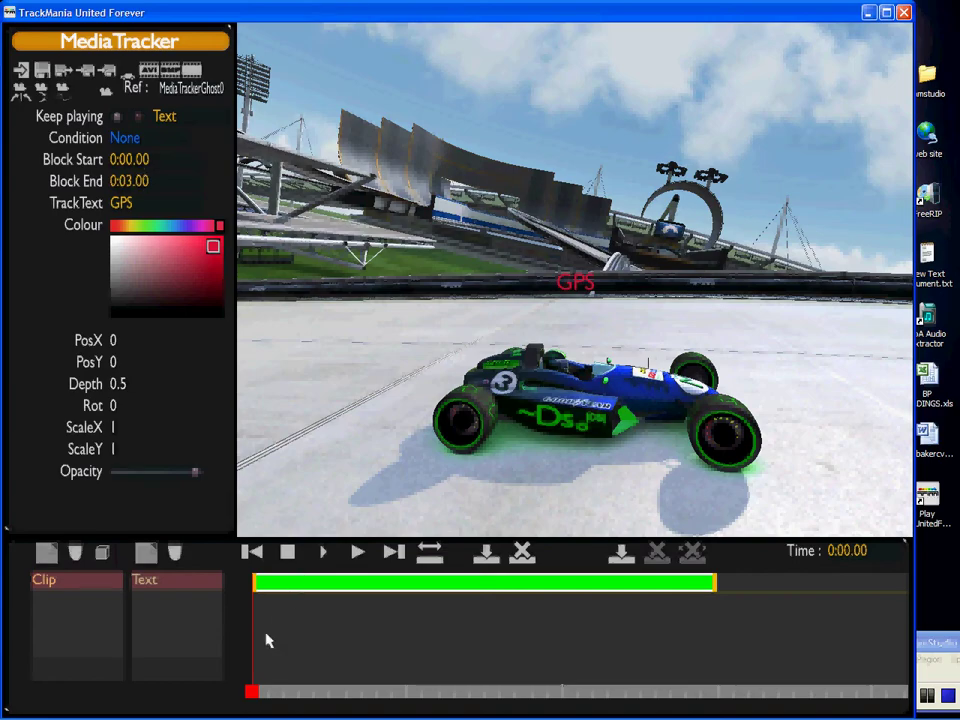
left_click_drag(252, 692, 493, 690)
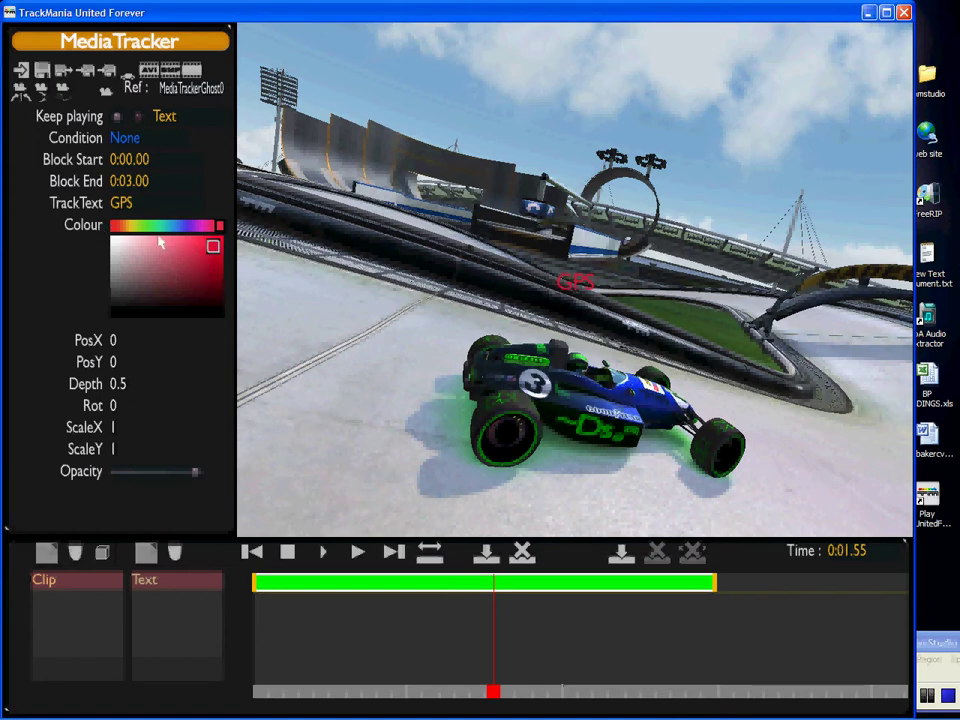
Extend the GPS block's end time from 0:03.00 to 0:04.00 and preview it.
left_click(126, 192)
scroll(129, 189, "up", 1)
left_click(64, 289)
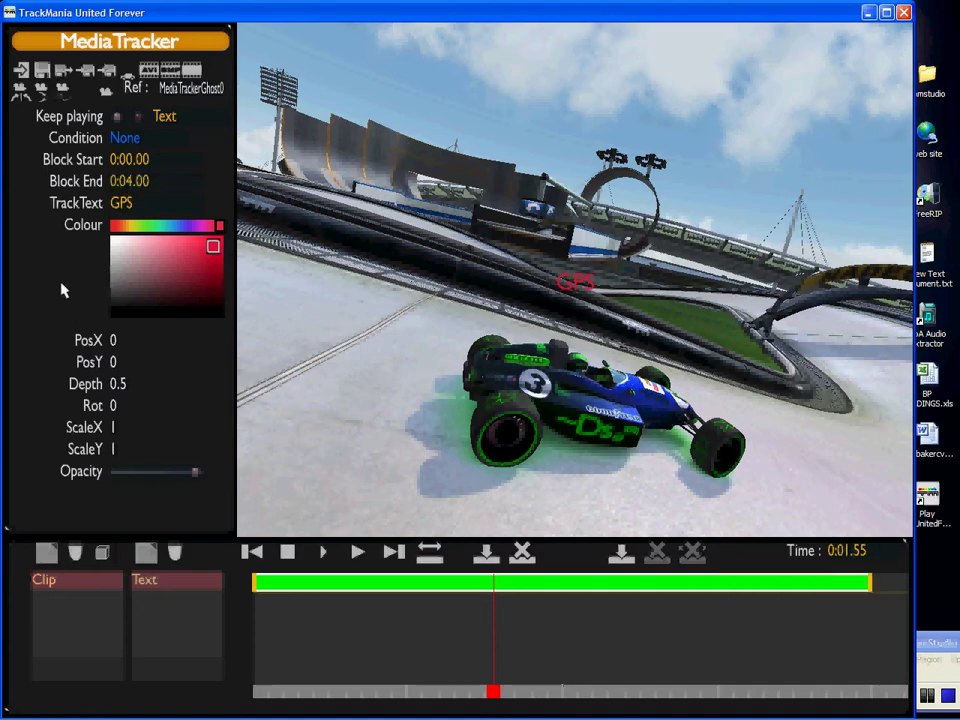
left_click_drag(499, 700, 544, 682)
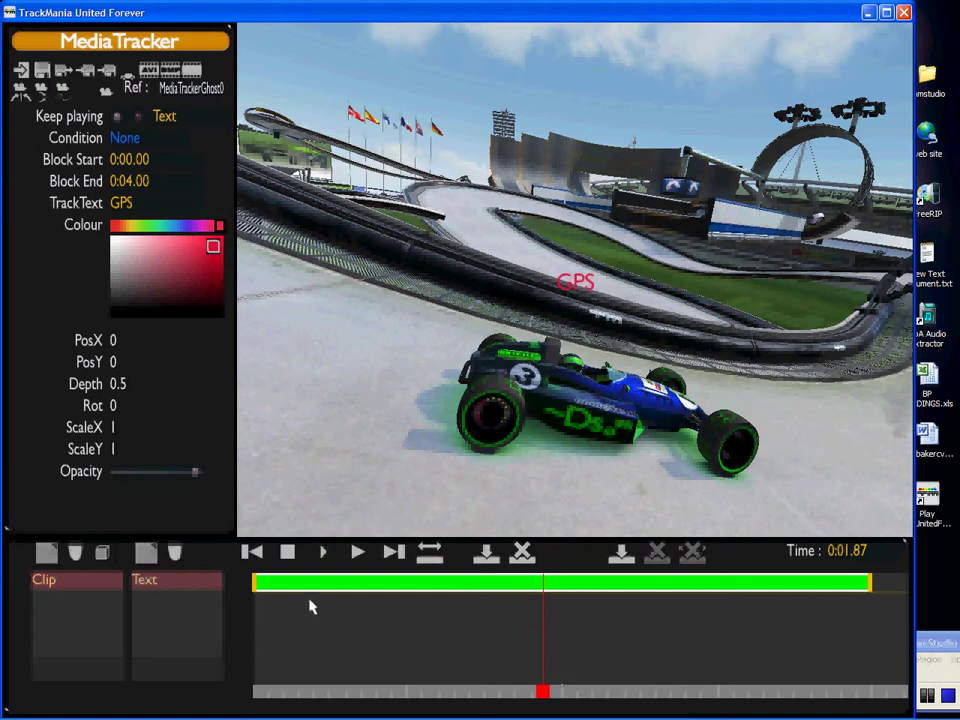
At the 0:04.00 block end, drag the text's opacity to zero and rewind to watch the fade.
left_click(871, 586)
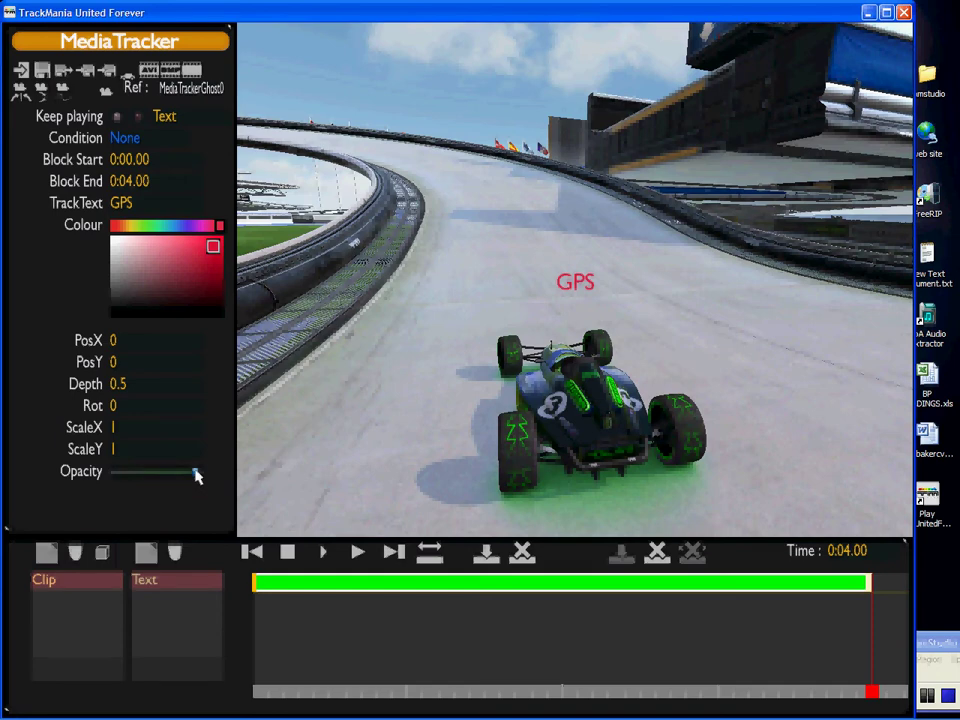
left_click_drag(196, 475, 108, 481)
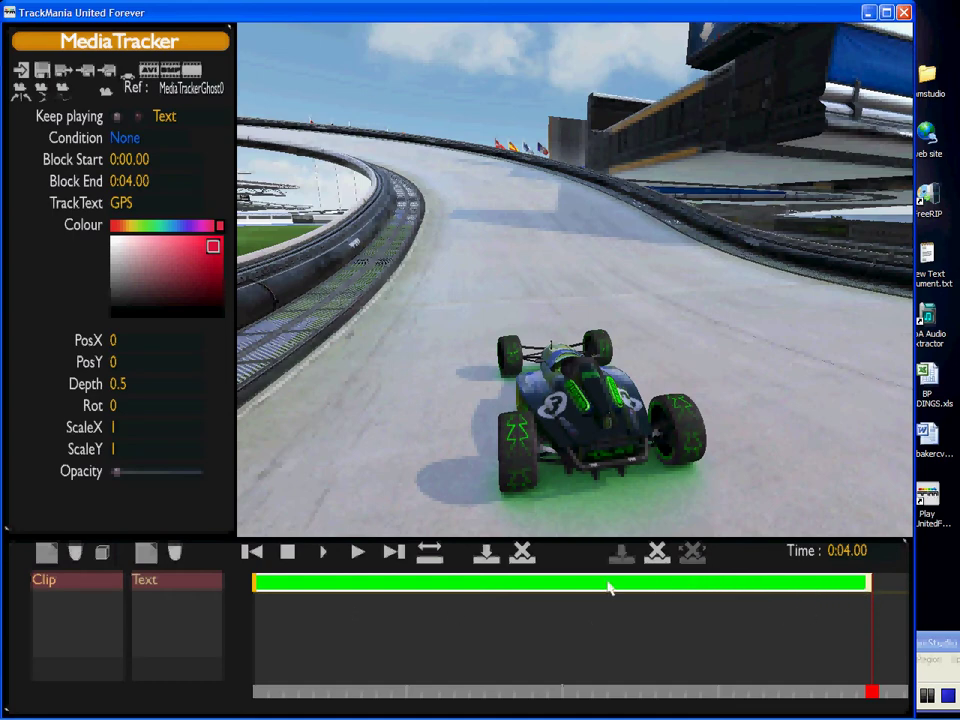
left_click_drag(876, 697, 259, 688)
At the block start keyframe, set both ScaleX and ScaleY of the GPS text to 2.
left_click(254, 587)
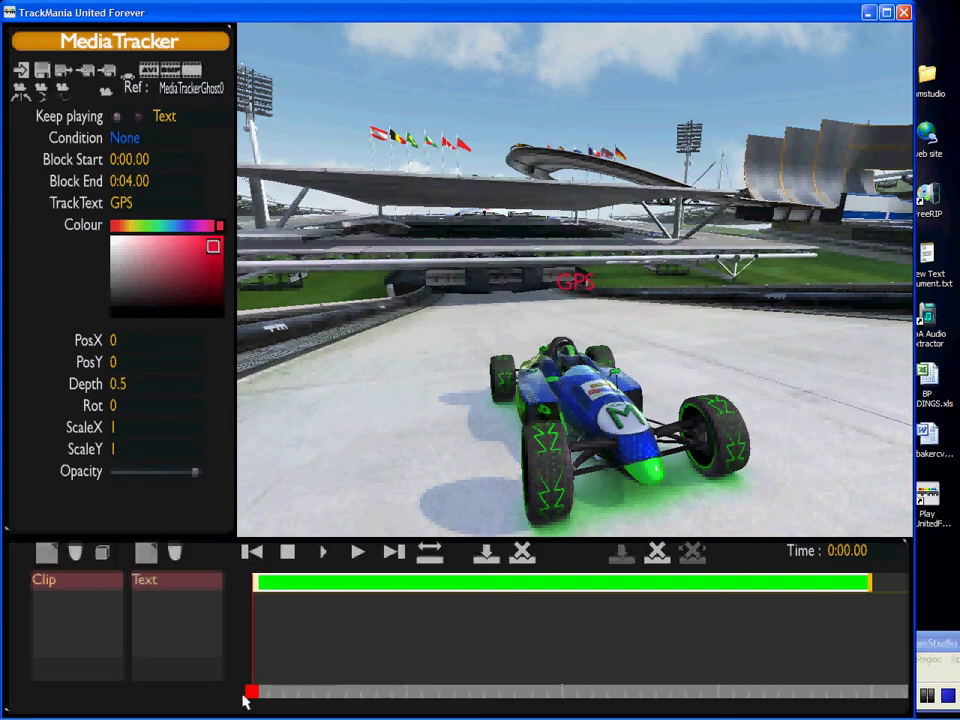
left_click_drag(251, 693, 422, 688)
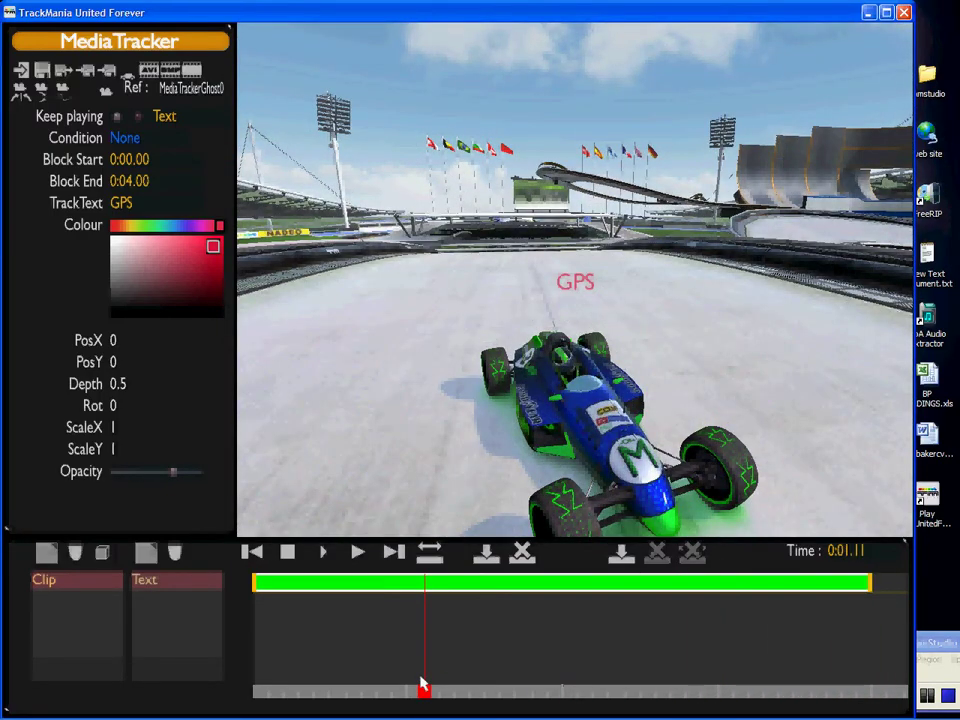
left_click(256, 588)
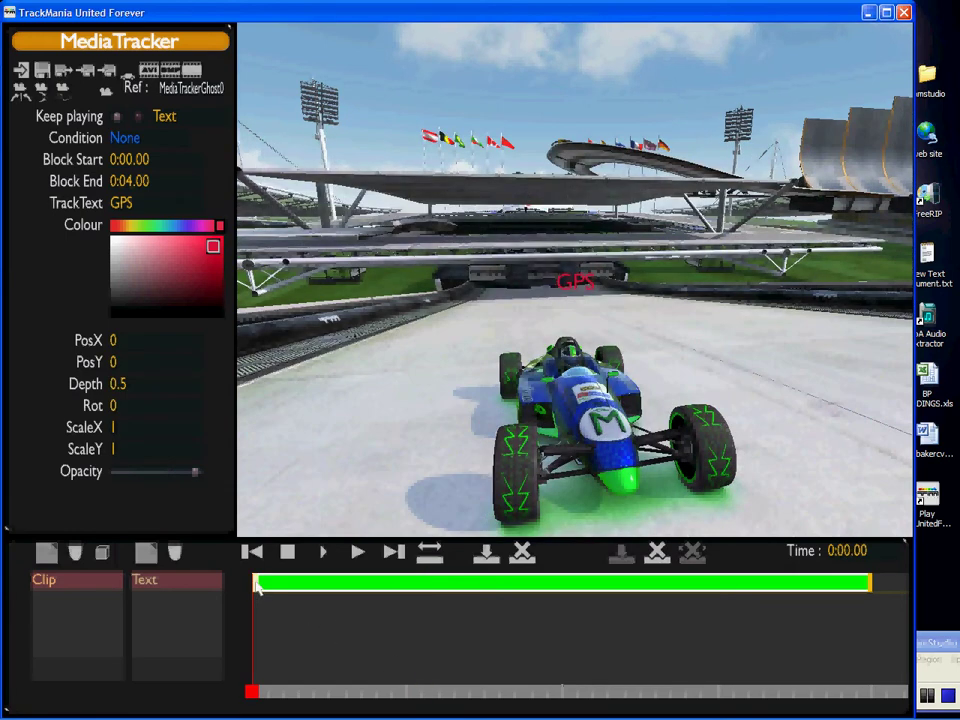
left_click(123, 452)
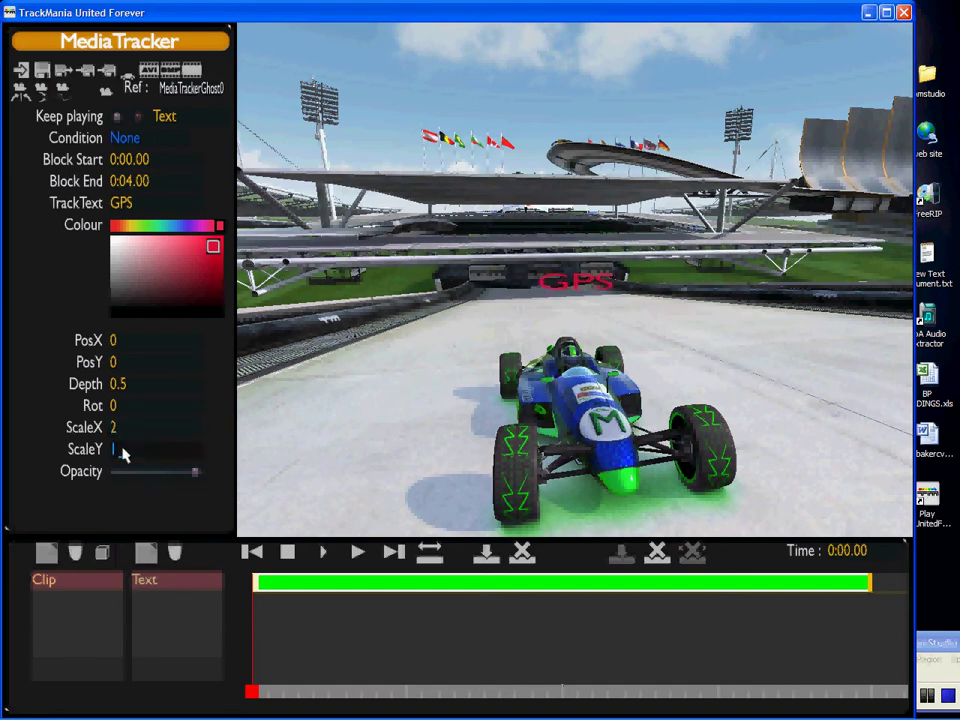
key("Return")
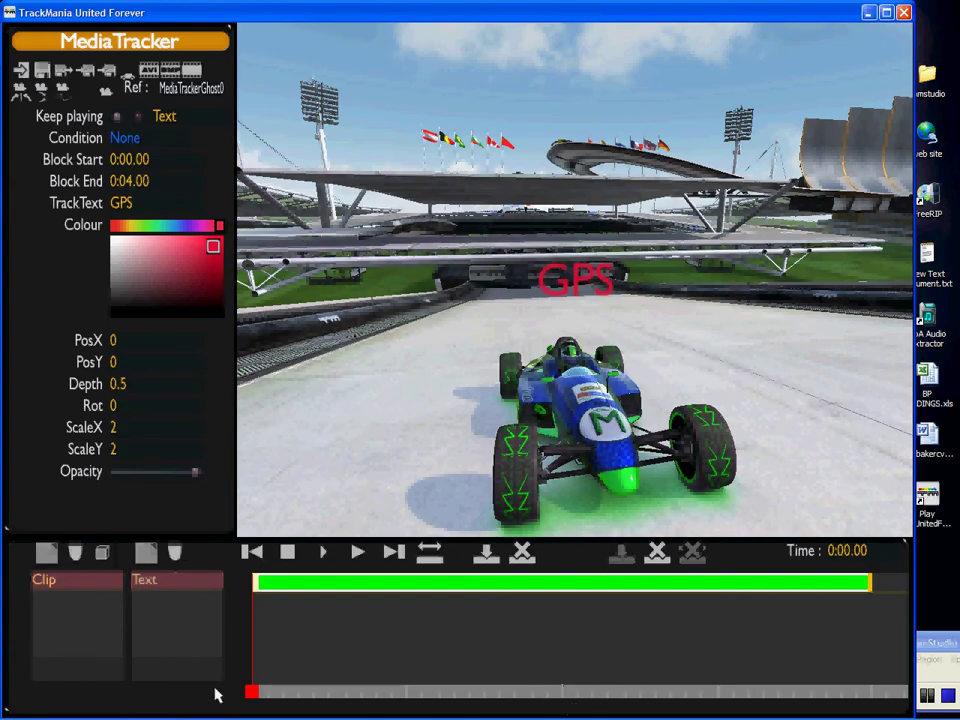
Set the GPS text's rotation to 360 at the 0:04.00 end keyframe and preview the spin.
left_click_drag(254, 692, 312, 652)
left_click(396, 583)
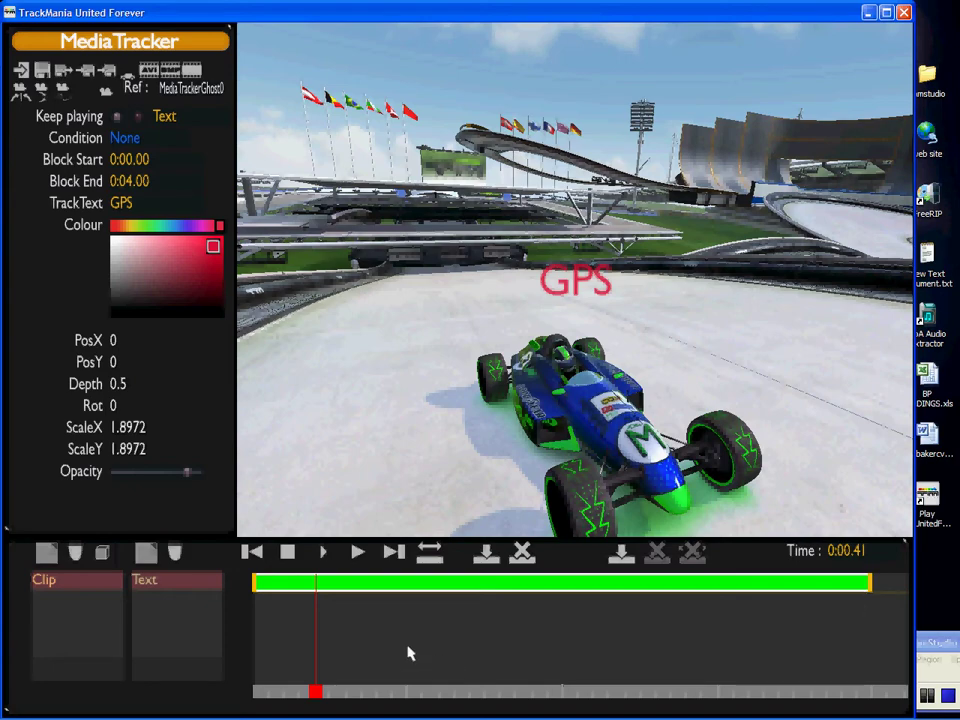
left_click(871, 591)
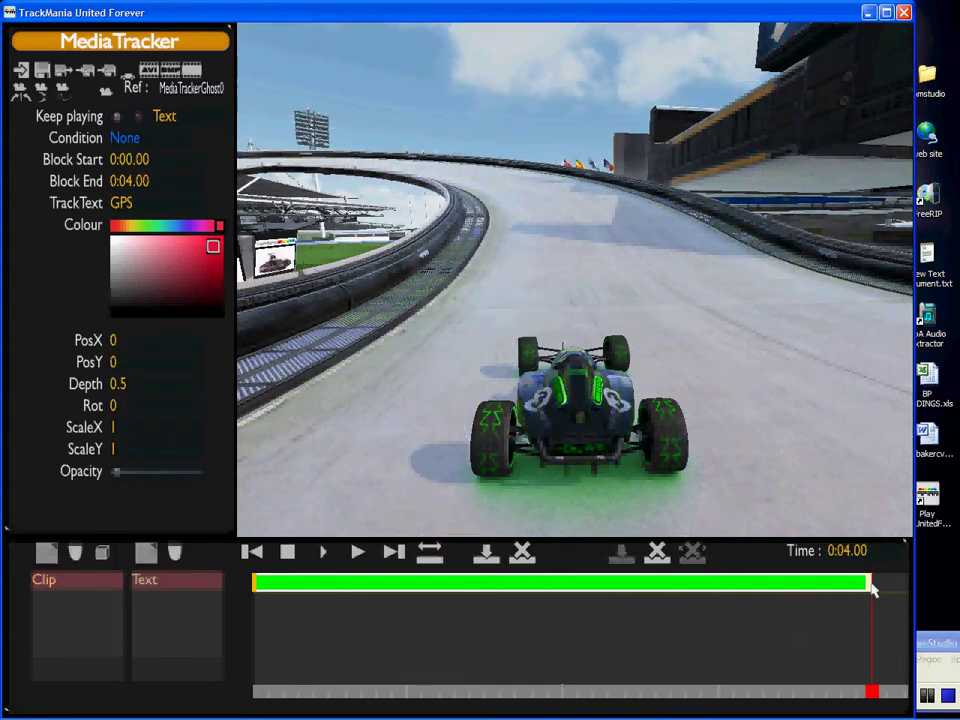
left_click(136, 408)
mouse_move(871, 693)
left_mouse_down()
mouse_move(244, 692)
mouse_move(832, 690)
mouse_move(377, 690)
mouse_move(705, 694)
left_mouse_up()
Raise the GPS text's opacity almost to full at the 0:04.00 keyframe, then preview from the start.
left_click(872, 690)
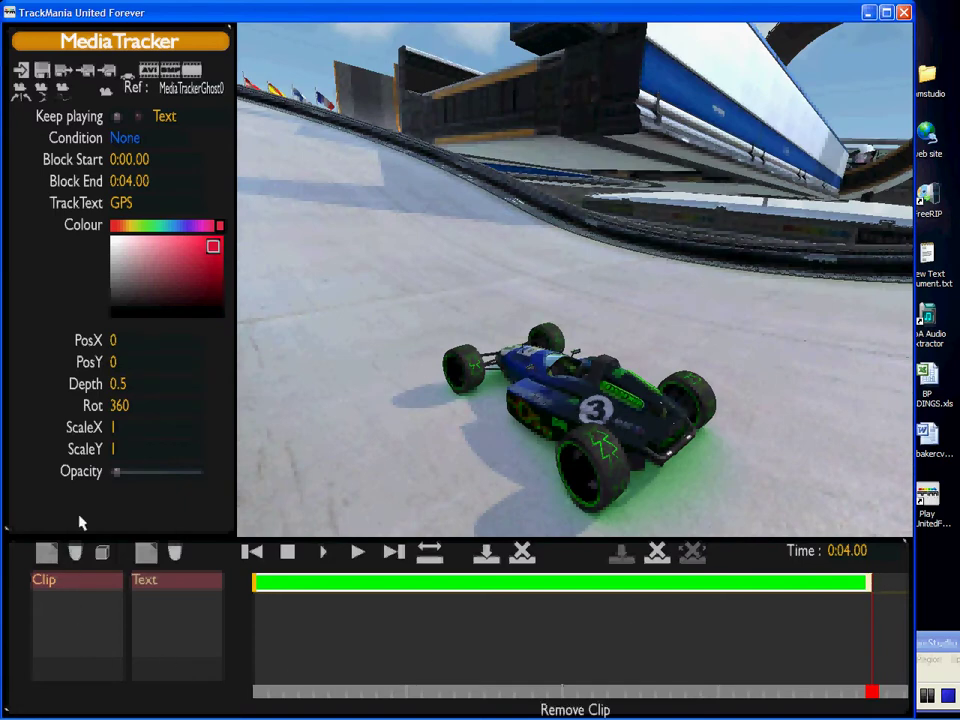
left_click_drag(115, 474, 197, 476)
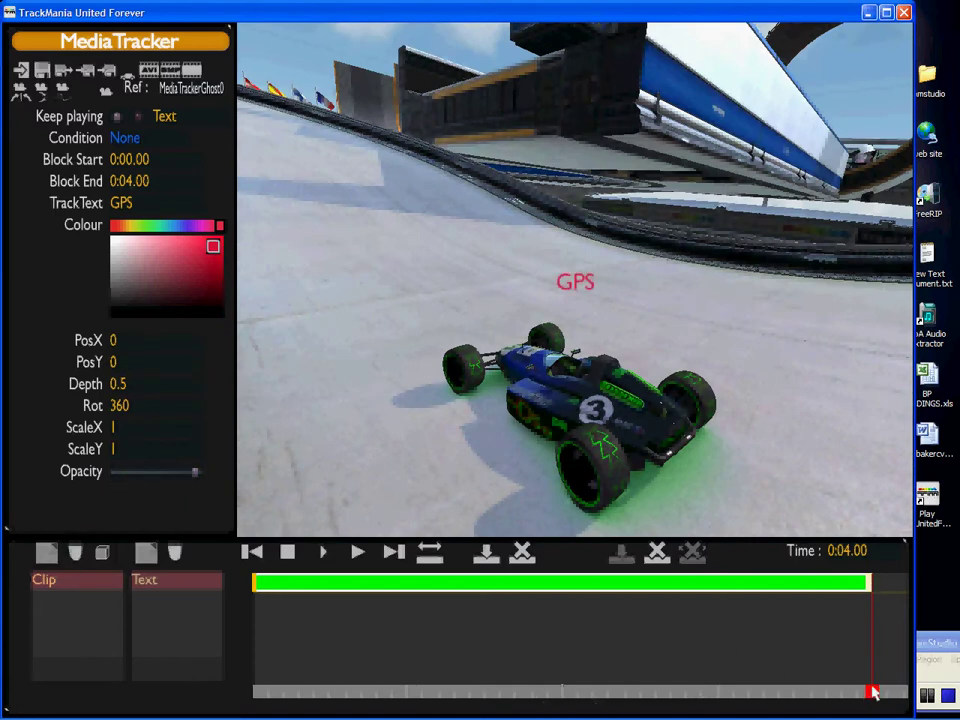
mouse_move(873, 692)
left_mouse_down()
mouse_move(258, 675)
mouse_move(864, 682)
mouse_move(424, 660)
mouse_move(250, 666)
mouse_move(266, 664)
left_mouse_up()
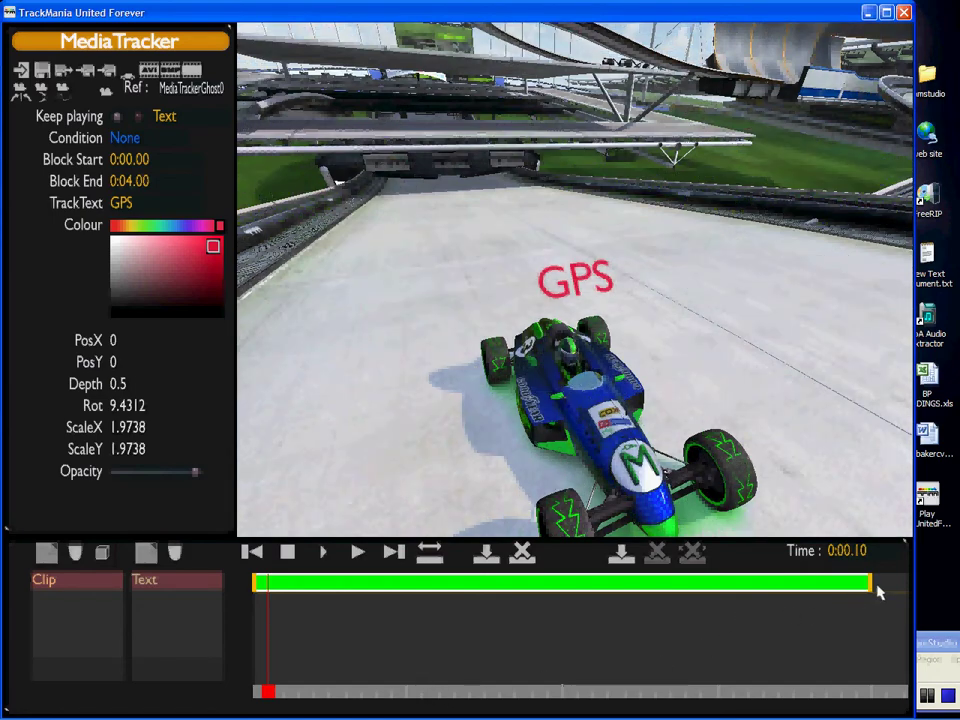
Set ScaleX and ScaleY to 0 at the end keyframe and preview the shrinking text.
left_click(870, 587)
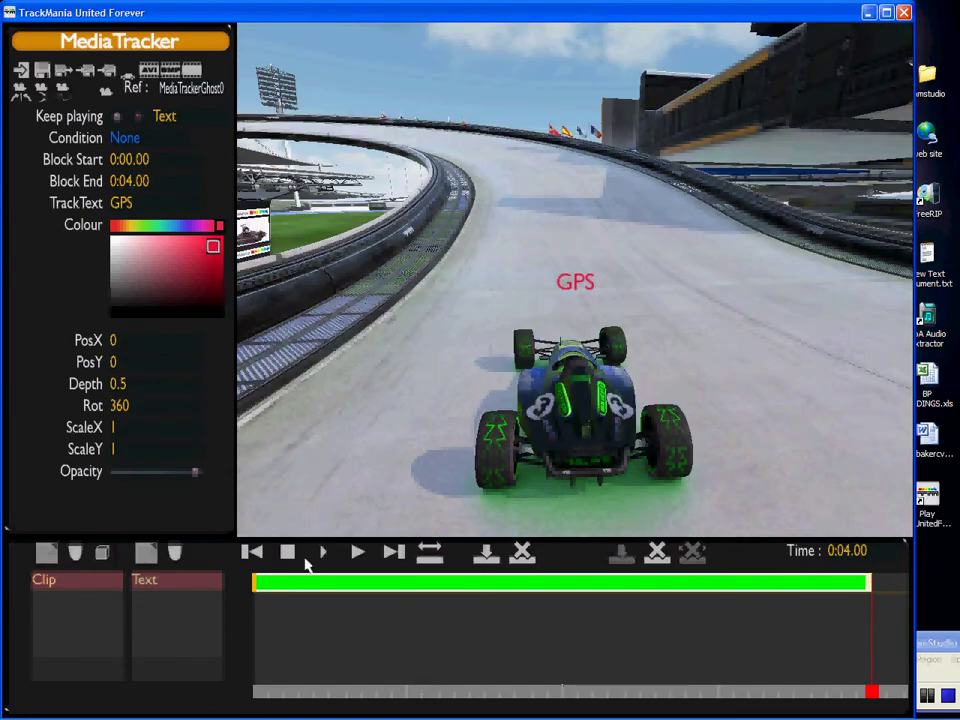
left_click(125, 452)
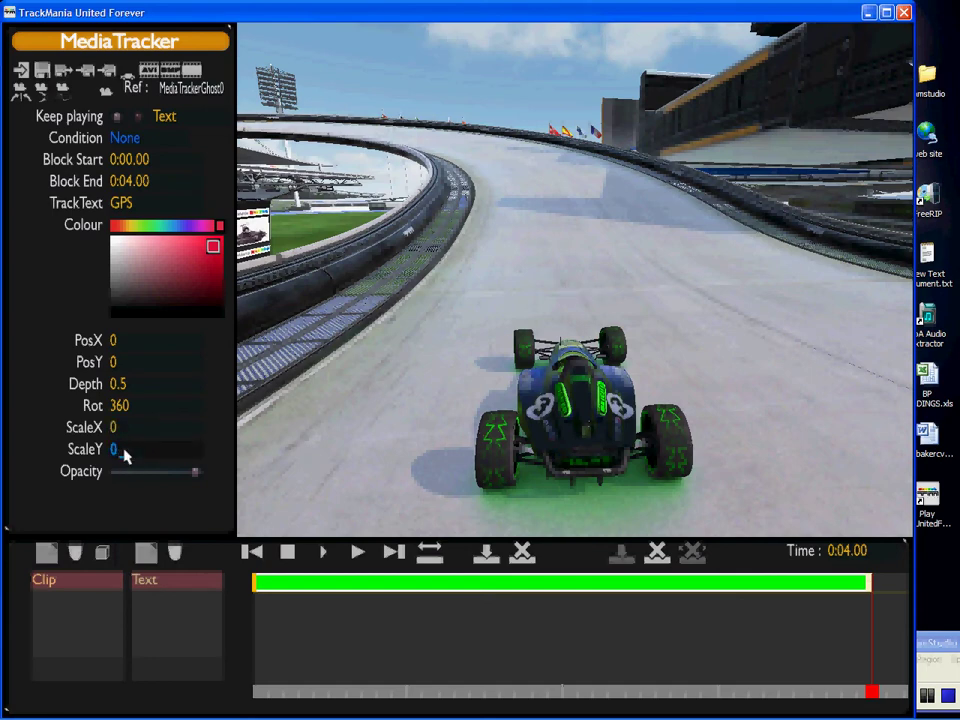
key("Return")
left_click_drag(873, 690, 399, 697)
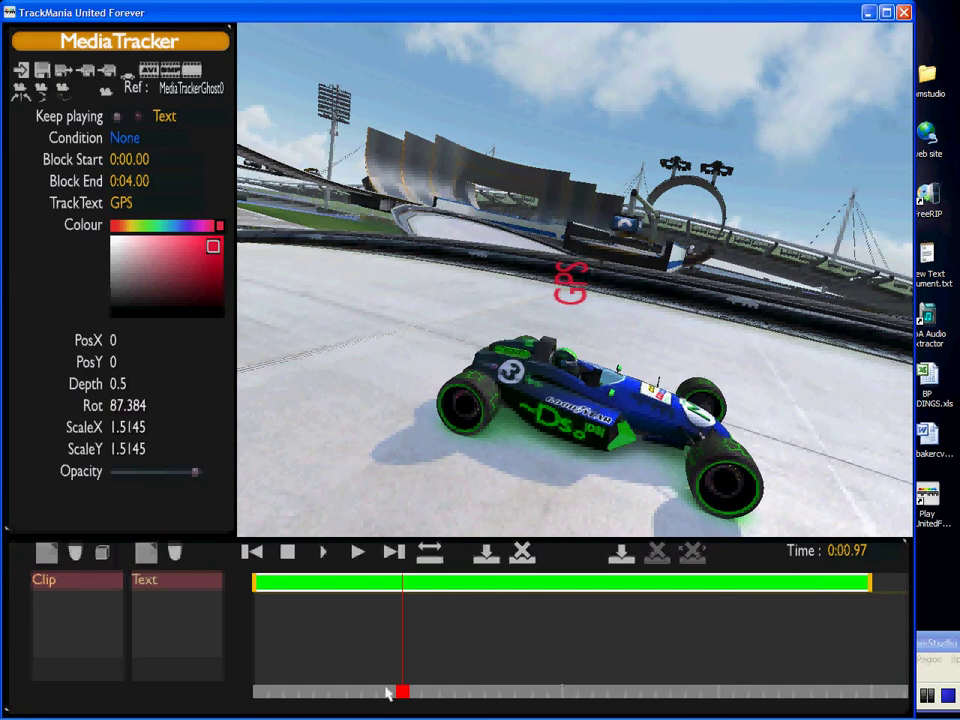
At 0:00.00, drag the GPS text into the top corner (PosX -0.72419, PosY 0.78764).
left_click(257, 586)
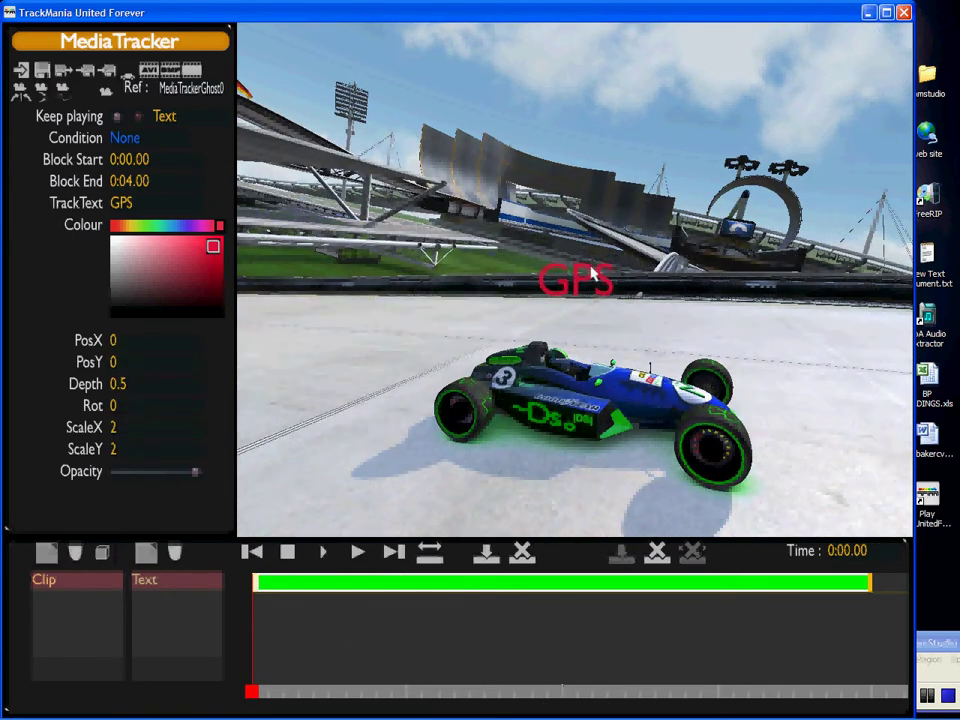
left_click_drag(590, 285, 834, 80)
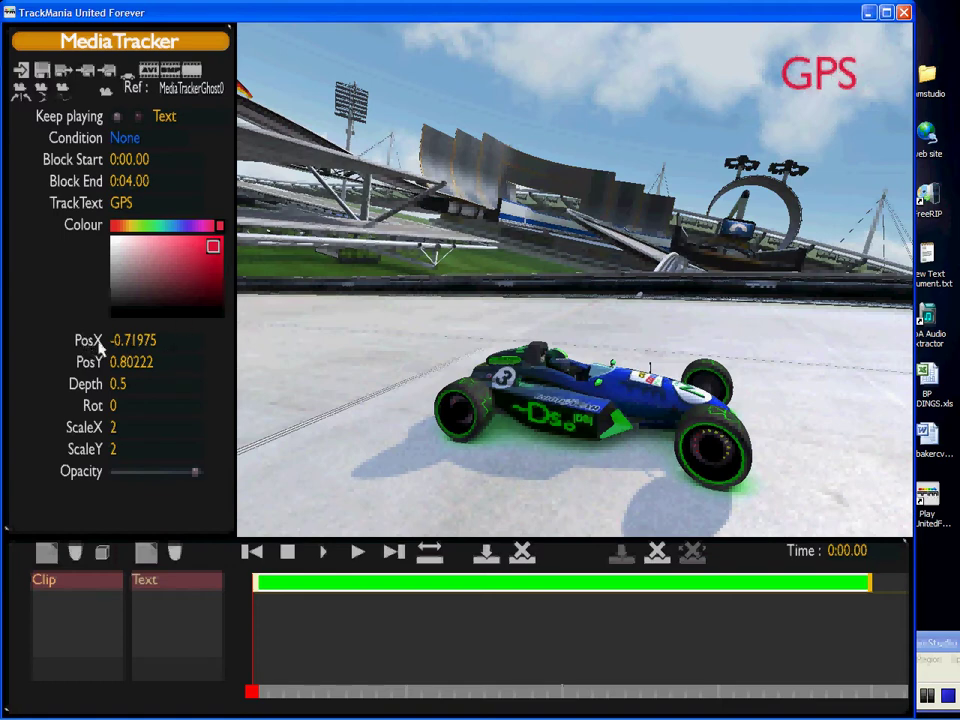
mouse_move(825, 82)
left_mouse_down()
mouse_move(746, 86)
mouse_move(850, 90)
mouse_move(826, 83)
mouse_move(880, 118)
mouse_move(801, 99)
mouse_move(826, 86)
left_mouse_up()
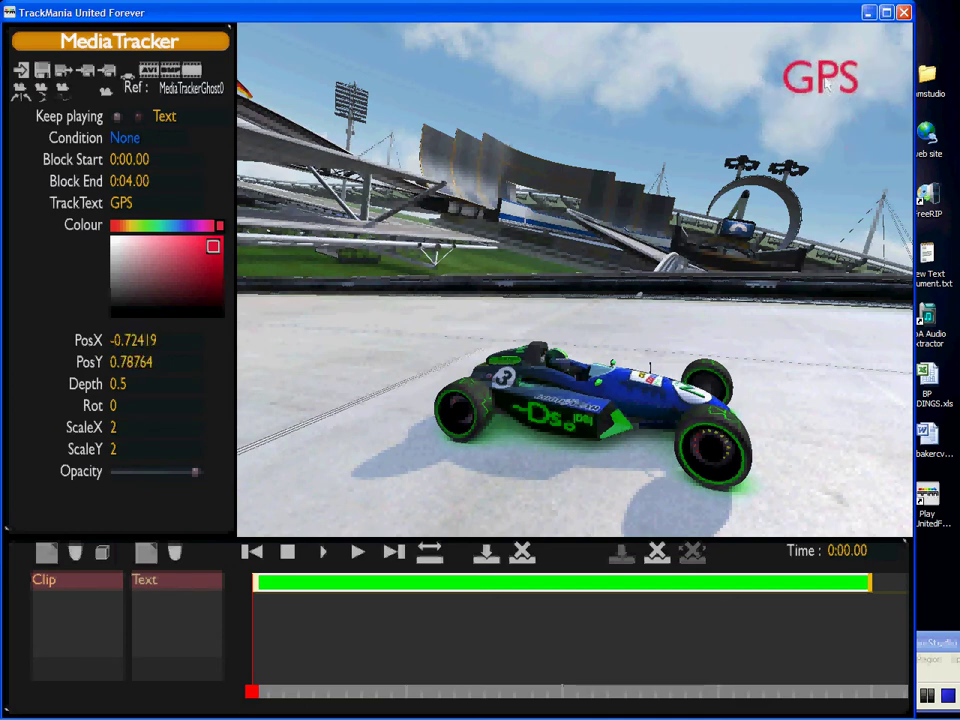
Set the GPS text's starting PosX to -0.7 and PosY to 0.7, then scrub to preview.
left_click(174, 345)
key("BackSpace")
key("BackSpace")
key("BackSpace")
key("BackSpace")
key("Return")
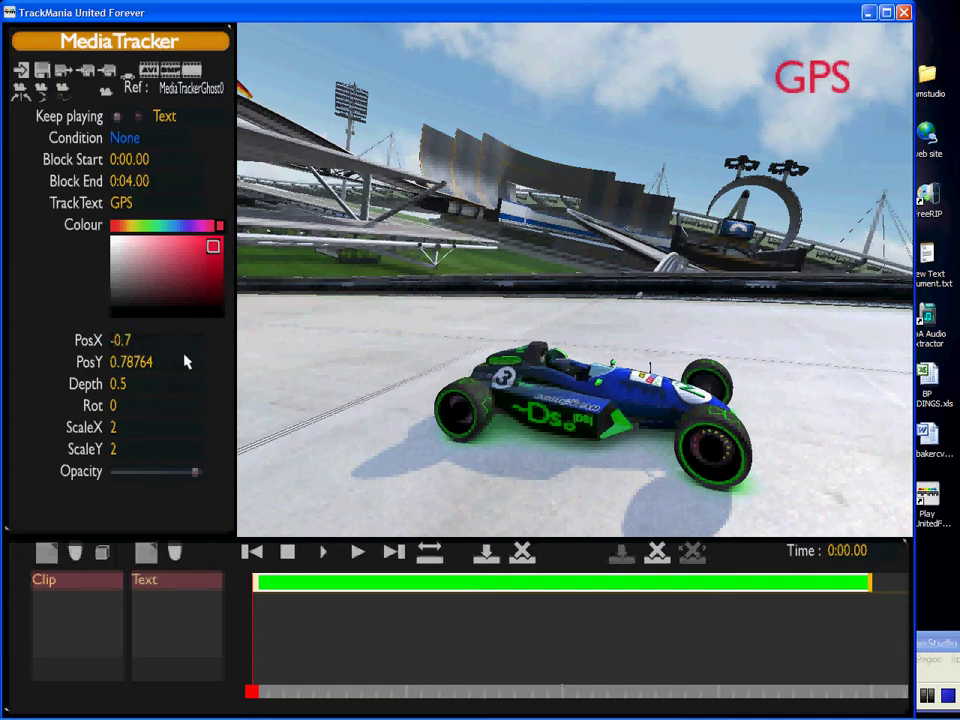
left_click(190, 363)
key("BackSpace")
key("BackSpace")
key("BackSpace")
key("BackSpace")
key("Return")
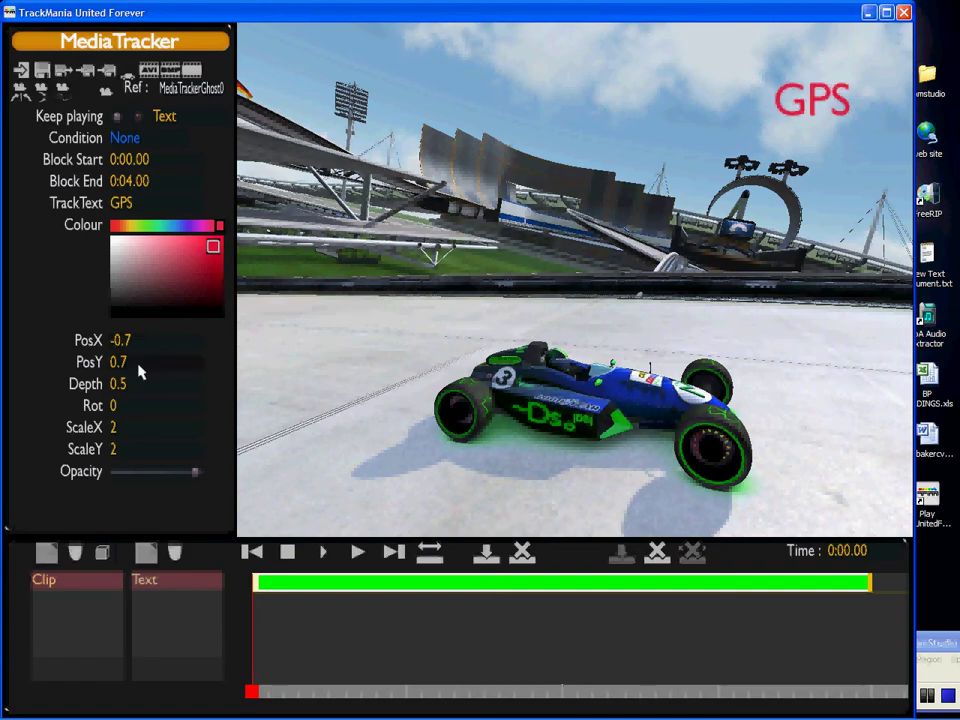
left_click_drag(253, 692, 287, 672)
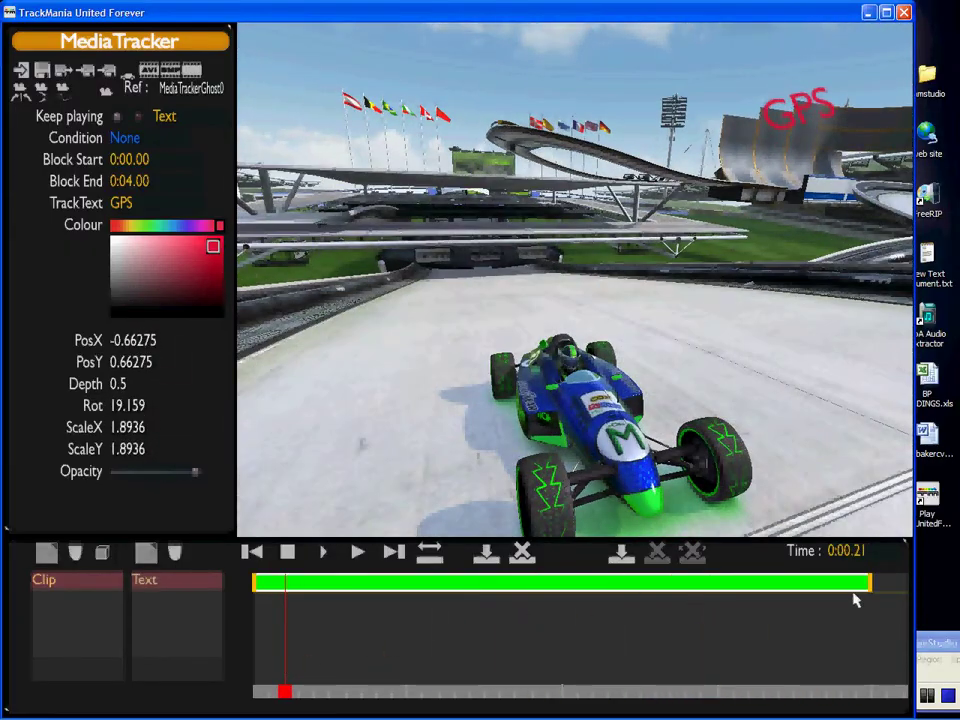
At the 0:04.00 end keyframe, set PosX to -0.7 and PosY to 0.7.
left_click(256, 585)
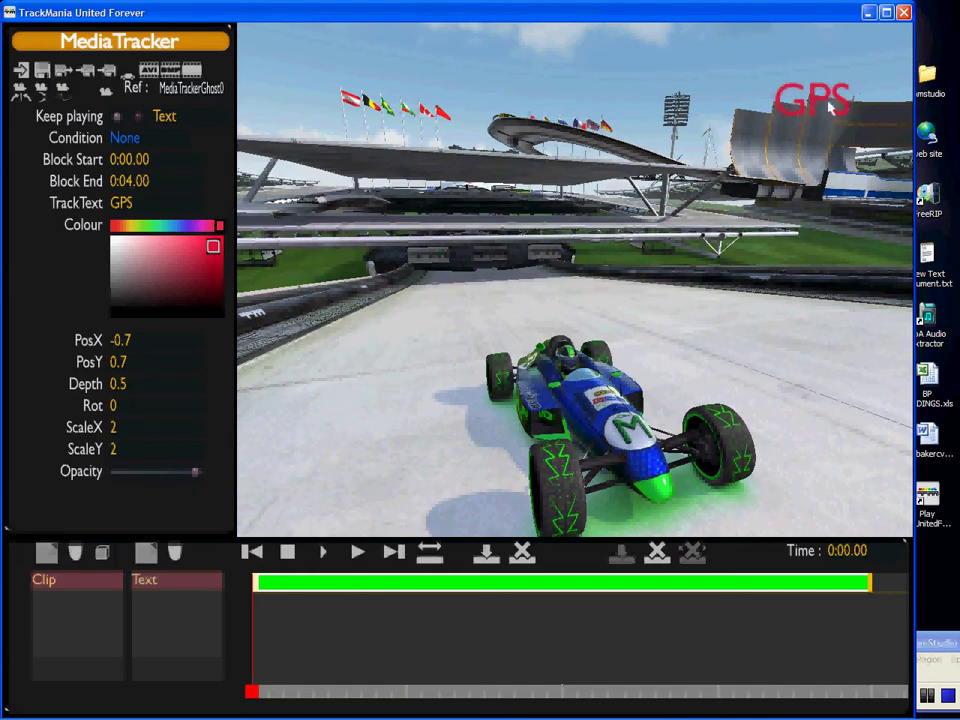
left_click(870, 590)
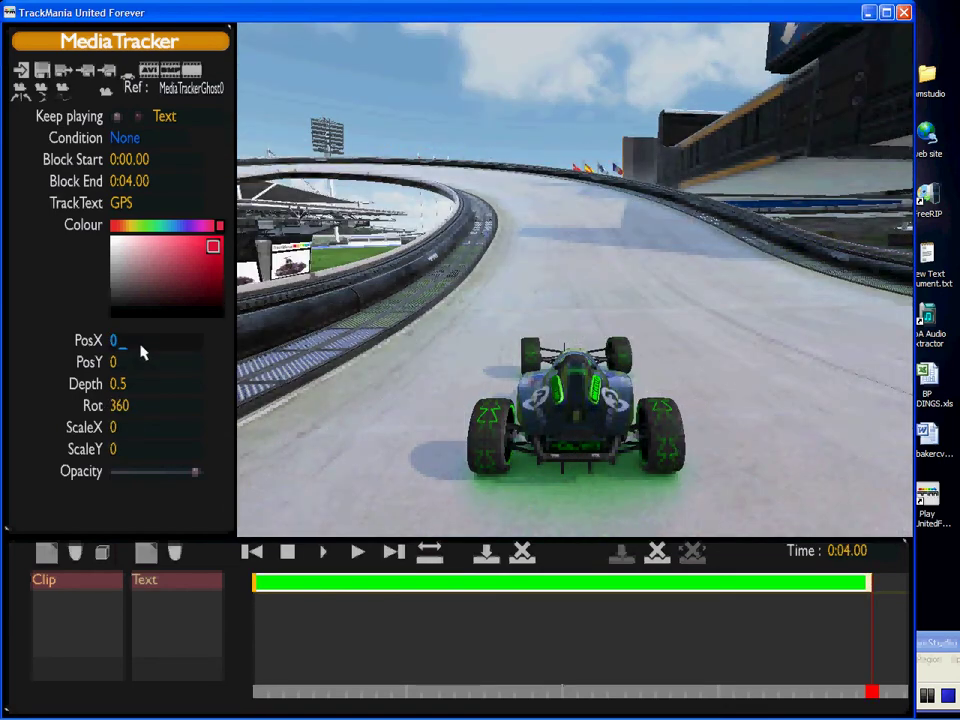
key("BackSpace")
type("-0.7")
left_click(163, 367)
type(".7")
key("Return")
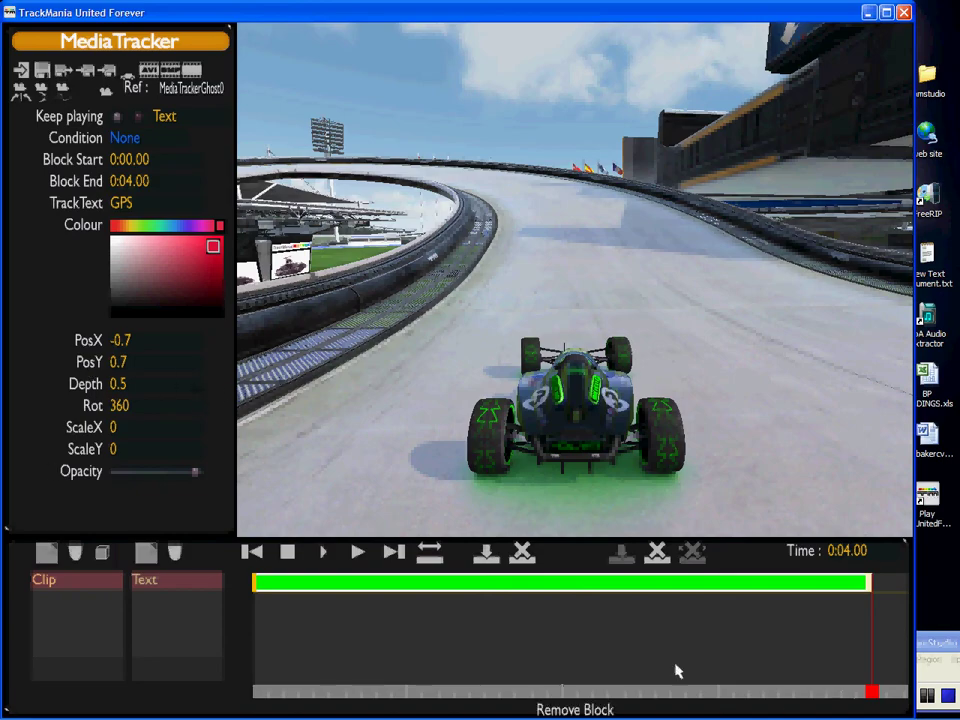
Scrub the timeline back to 0:01.05 to preview the GPS animation, then bring CamStudio forward.
mouse_move(868, 699)
left_click_drag(872, 692, 417, 663)
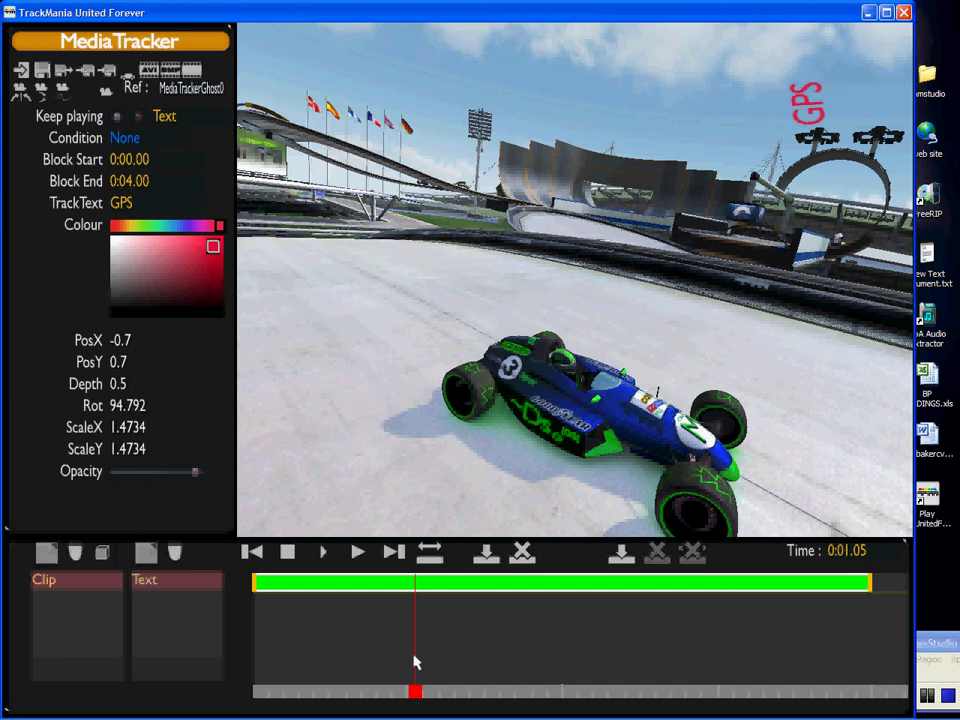
left_click(955, 698)
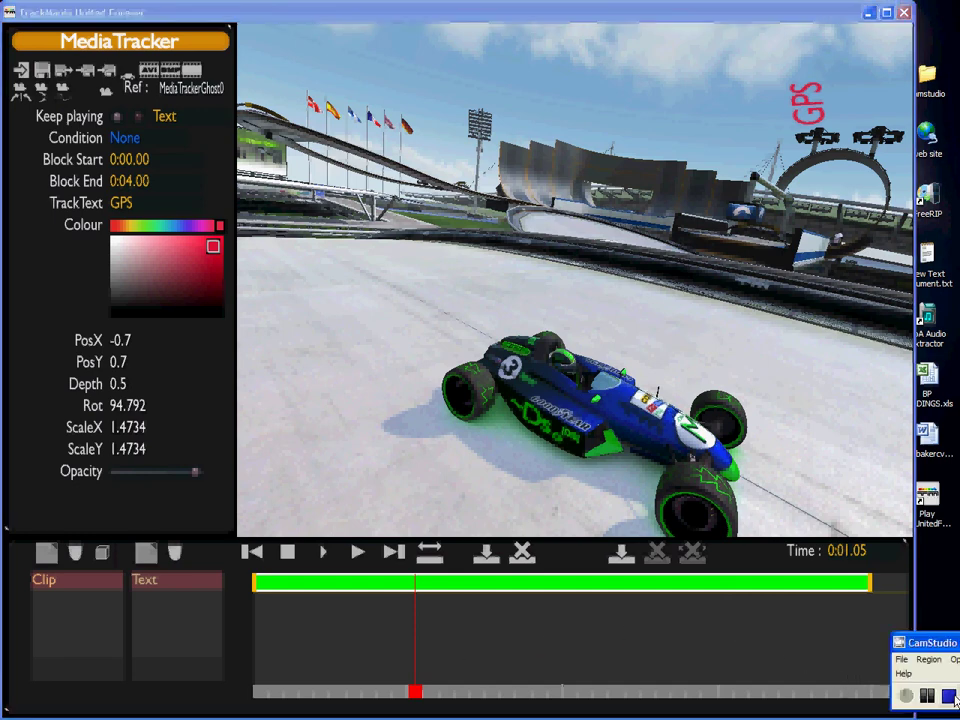